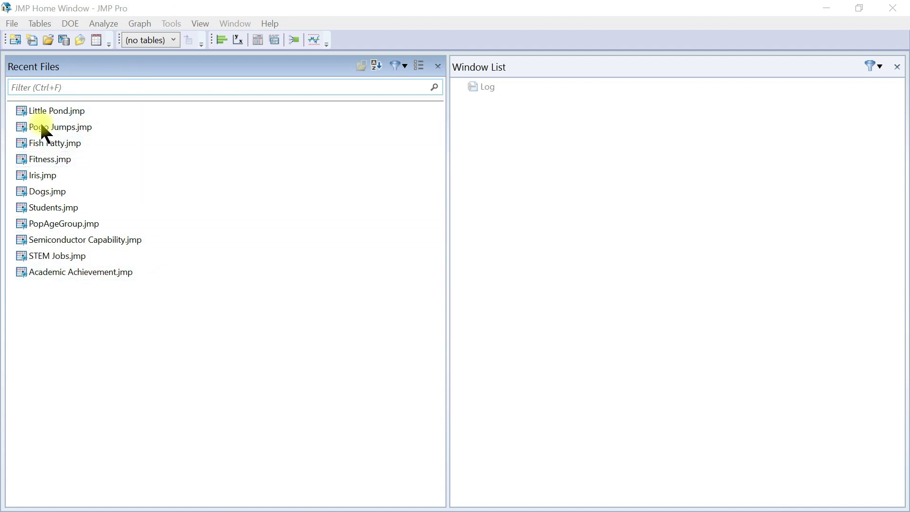
Step: Open Pogo Jumps.jmp from the Sample Data Library and maximize its table window
click(269, 21)
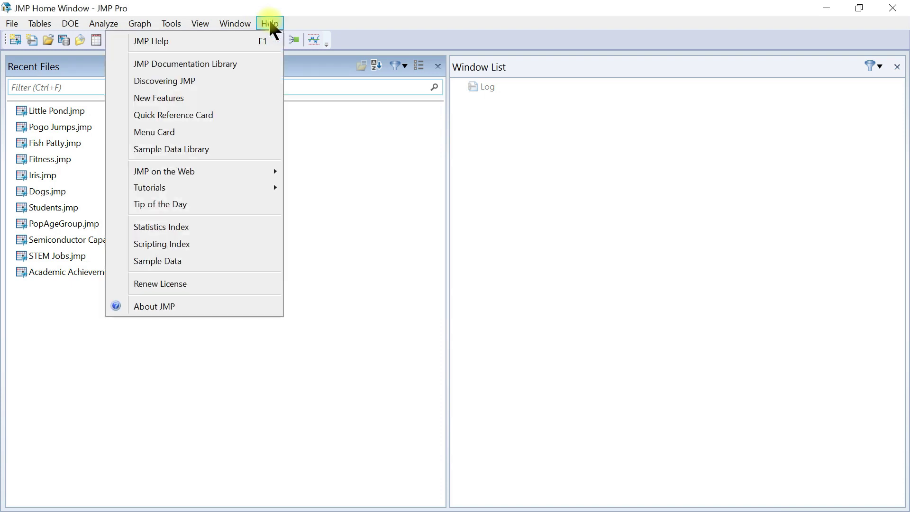
click(186, 148)
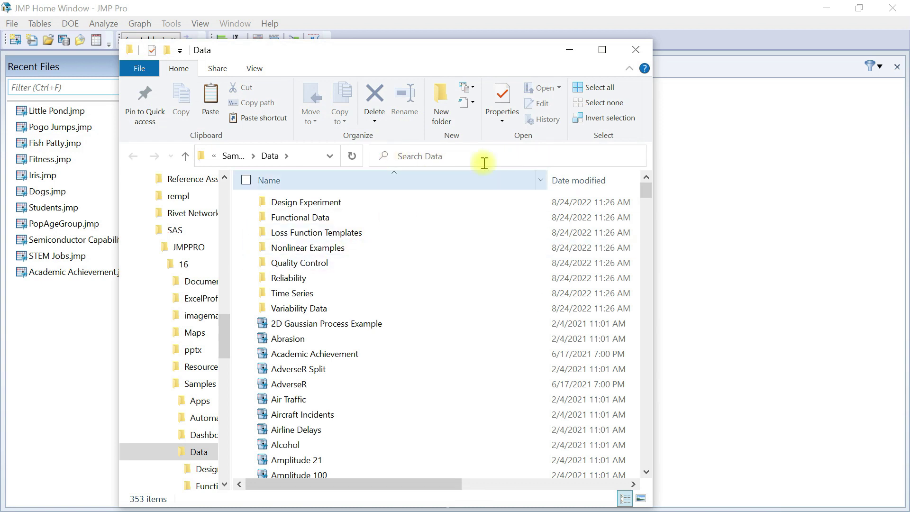
click(636, 49)
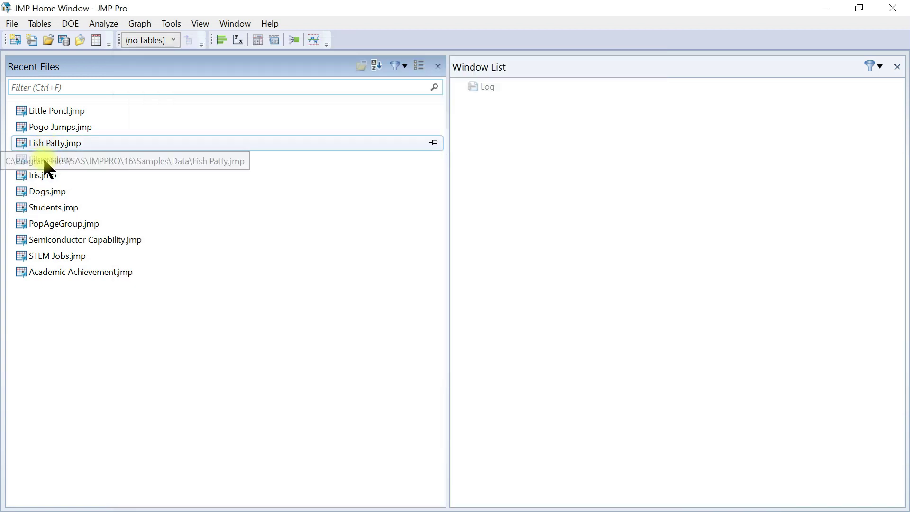
double_click(50, 127)
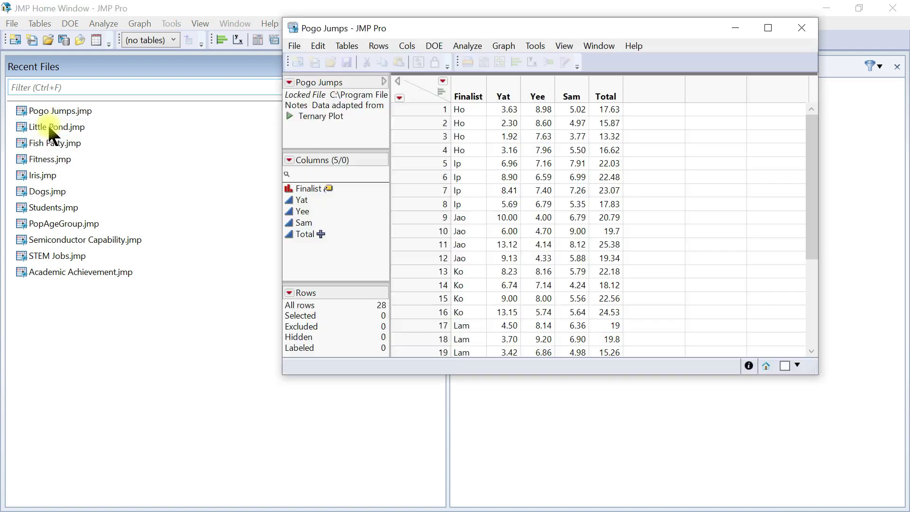
click(768, 28)
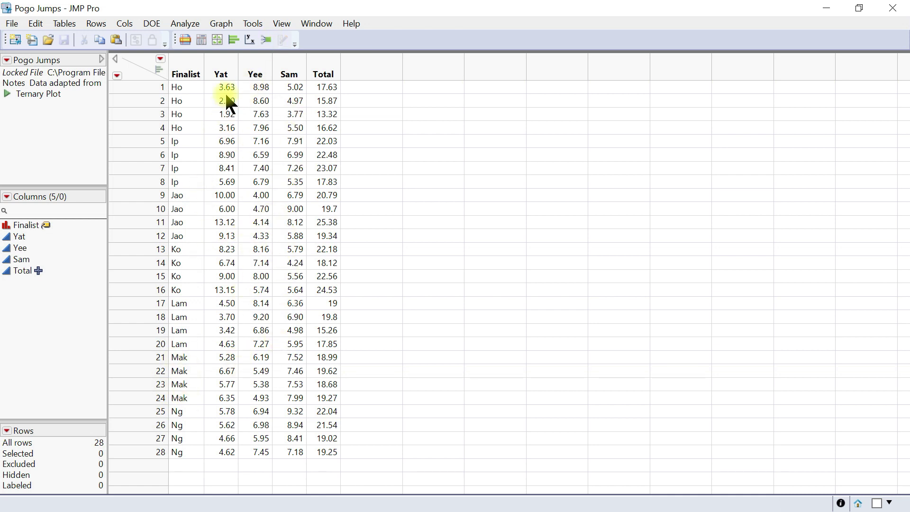
Step: Build a ternary plot with Yat, Yee and Sam as the X, Plotting components
click(220, 25)
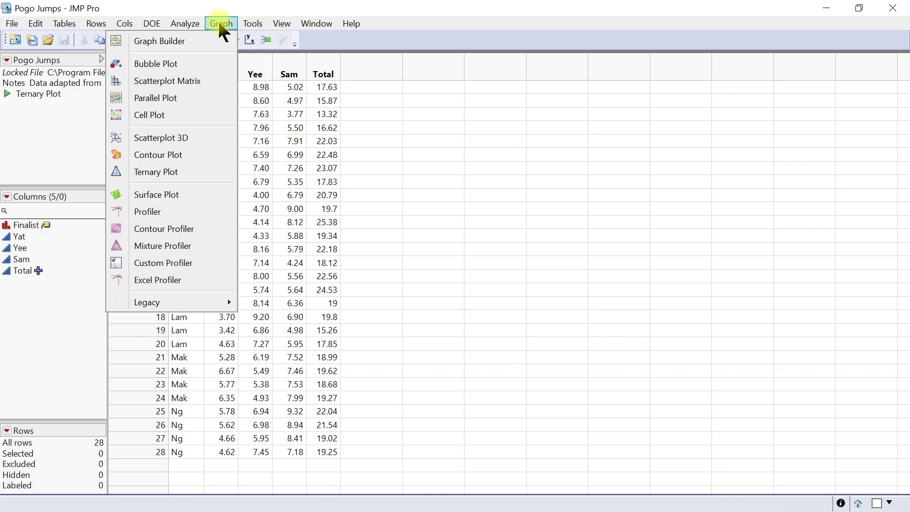
click(156, 170)
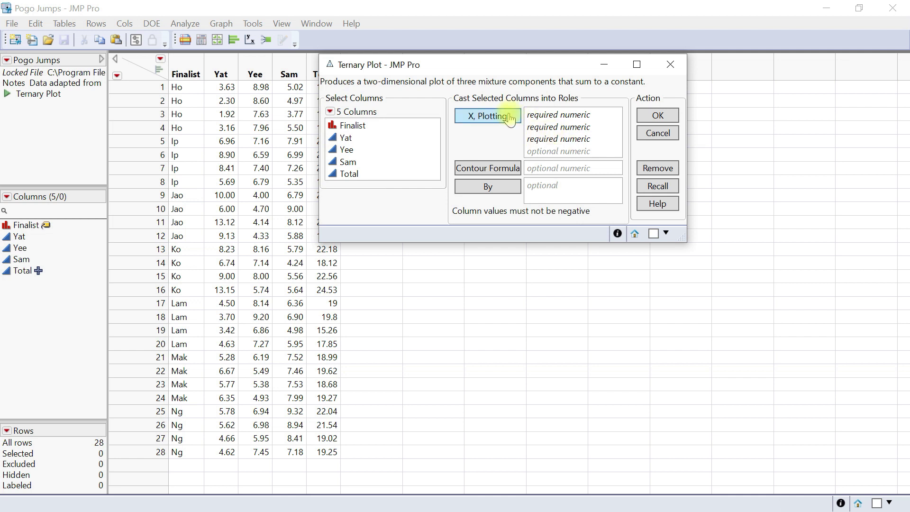
click(371, 138)
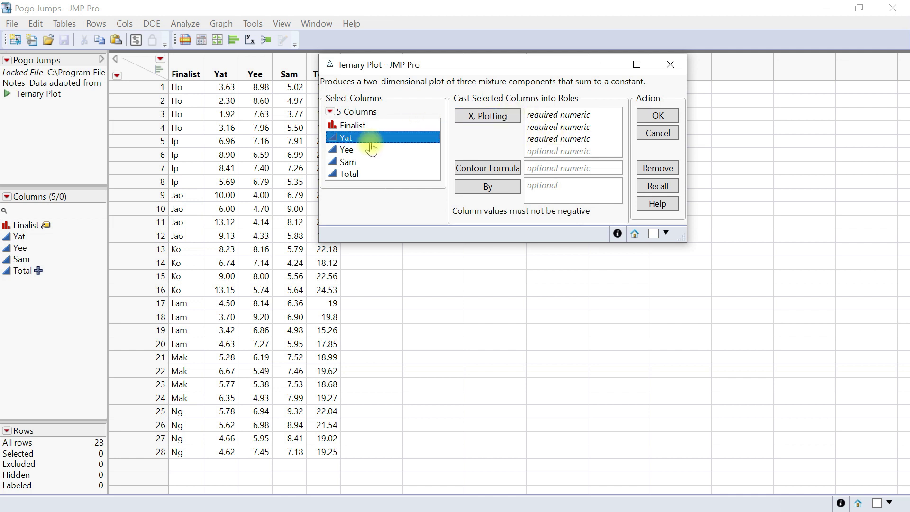
shift+click(352, 164)
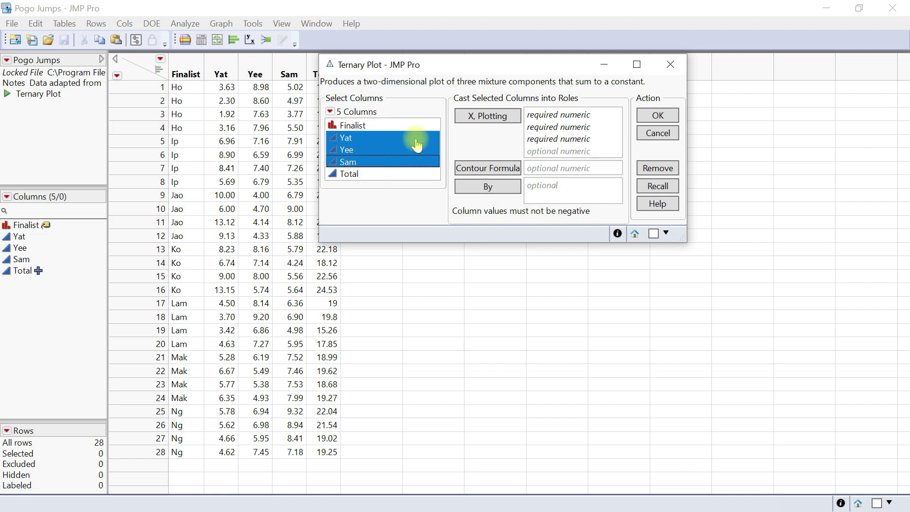
click(480, 123)
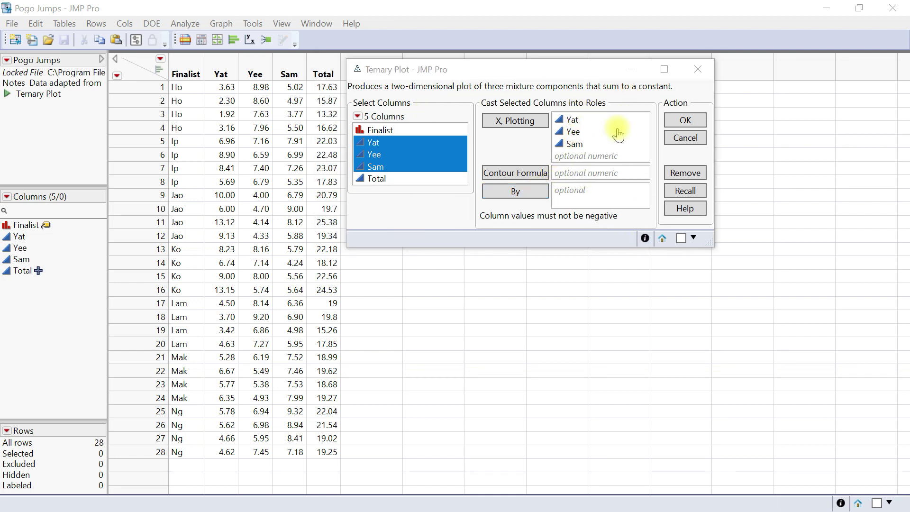
click(698, 126)
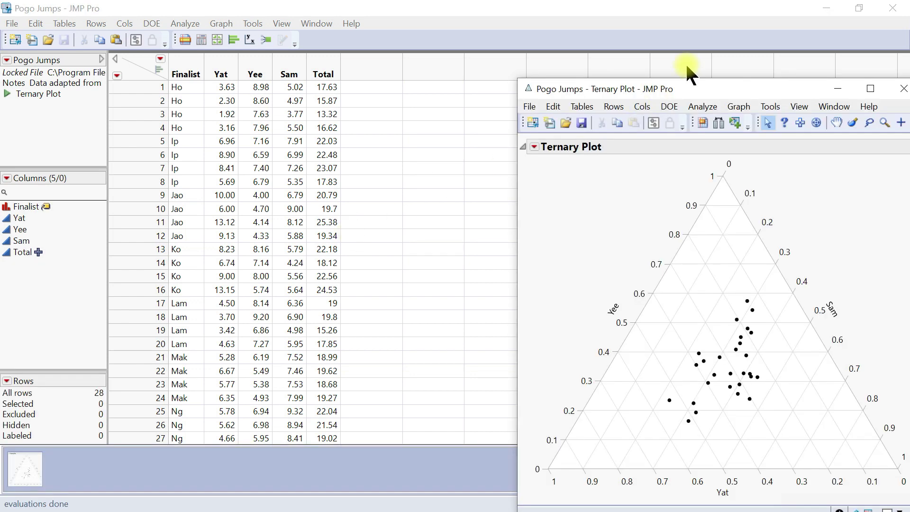
Step: Reposition the Ternary Plot window and maximize it to fill the screen
drag(670, 85, 554, 15)
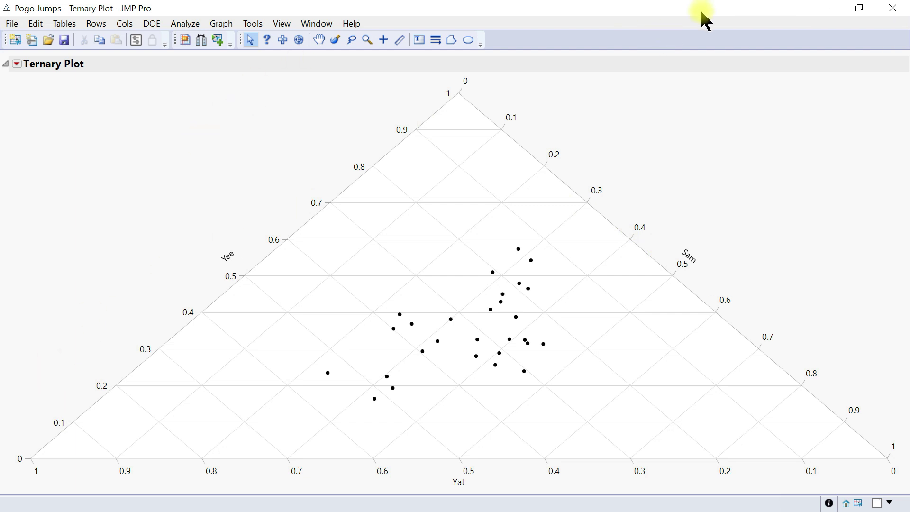
drag(644, 14, 451, 24)
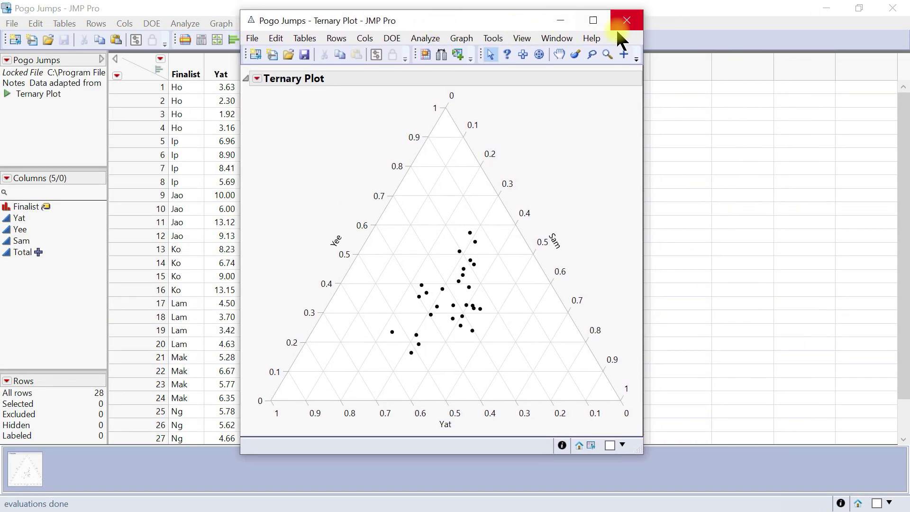
click(603, 18)
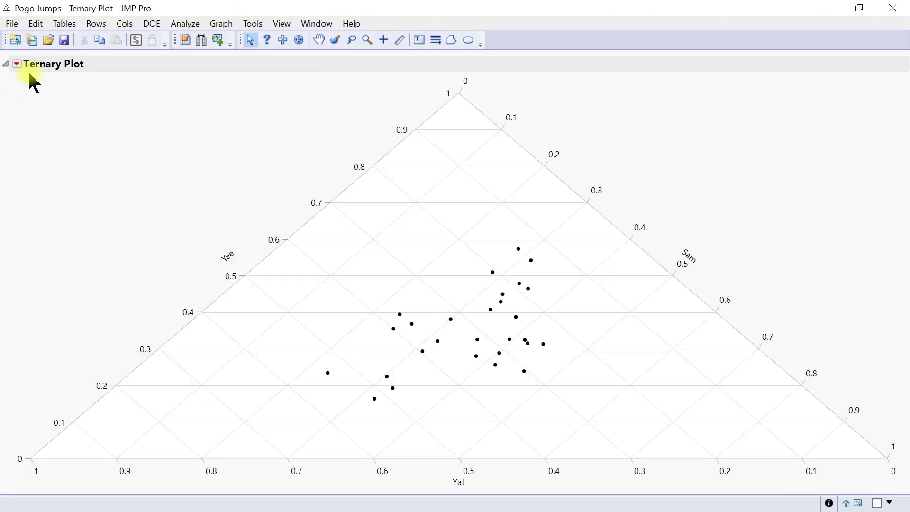
Step: Review the plot's Color Theme options and close them without changing anything
click(16, 64)
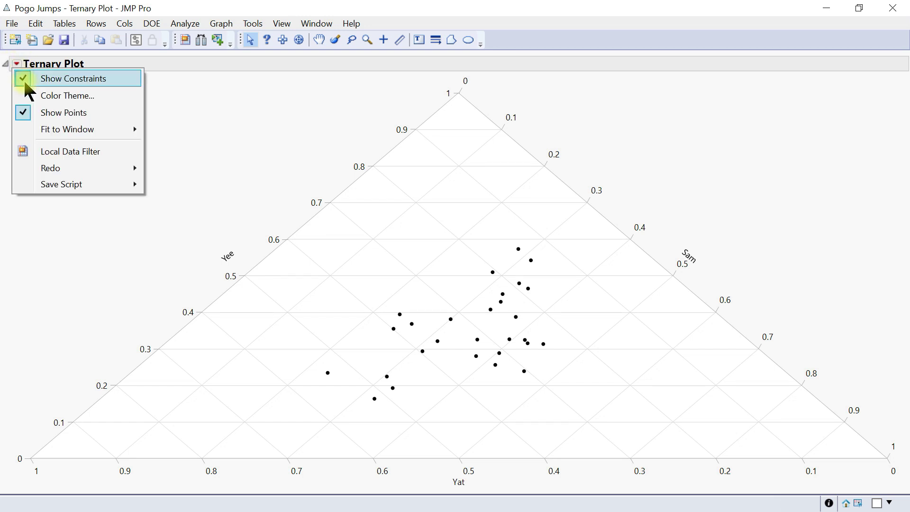
click(57, 95)
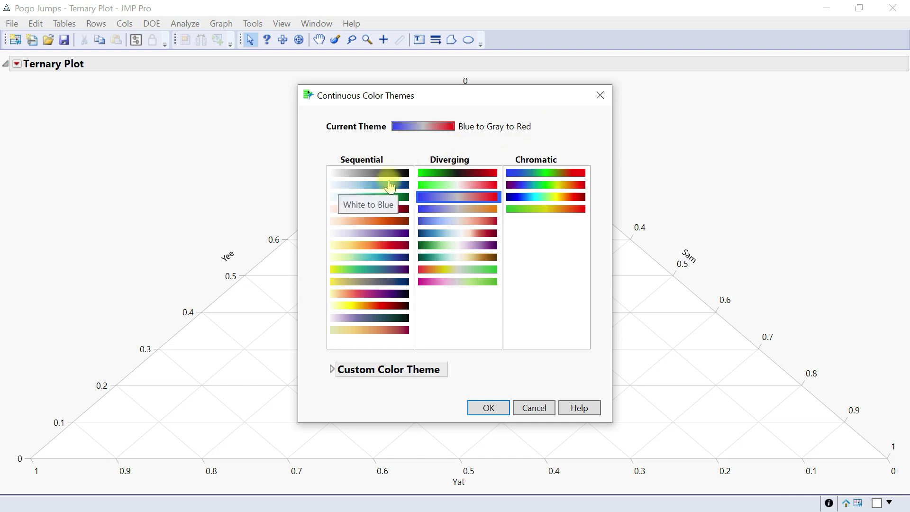
click(601, 95)
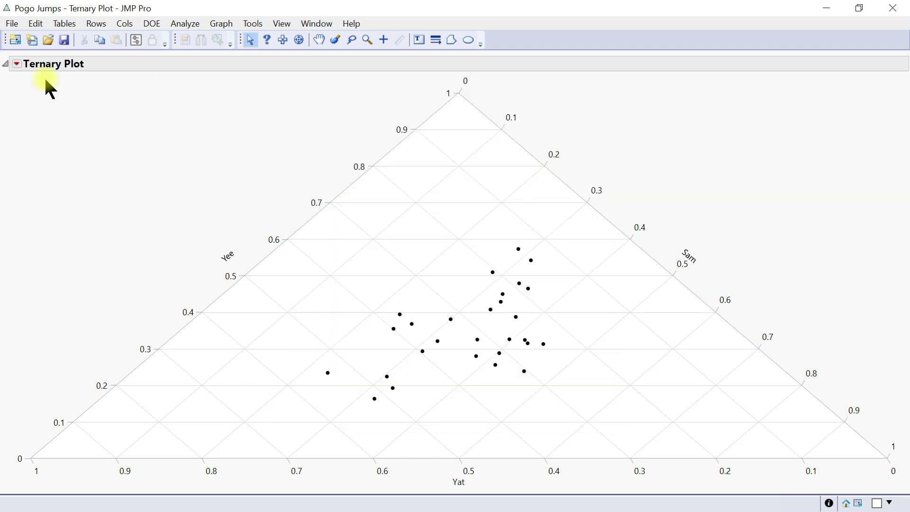
click(17, 65)
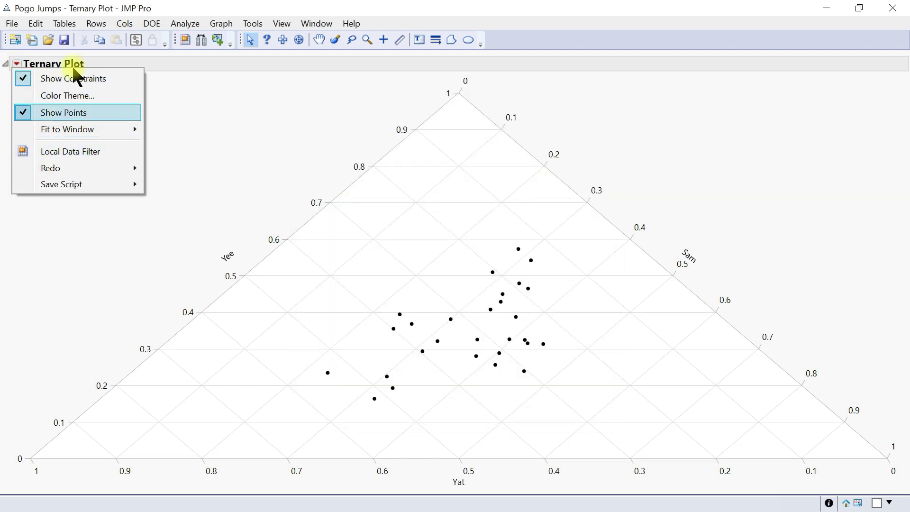
click(415, 295)
Step: Open the Mark by Column dialog via the plot's Row Legend option, selecting Yat first
right_click(416, 296)
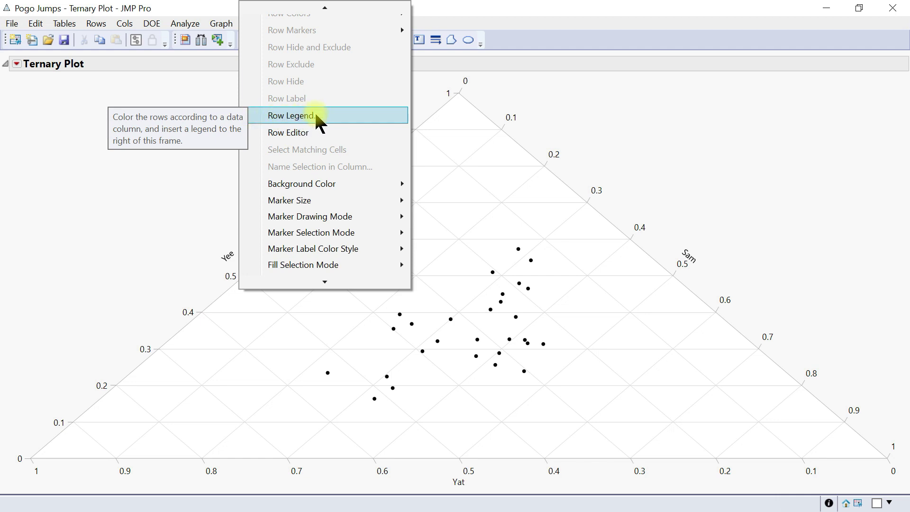
click(275, 116)
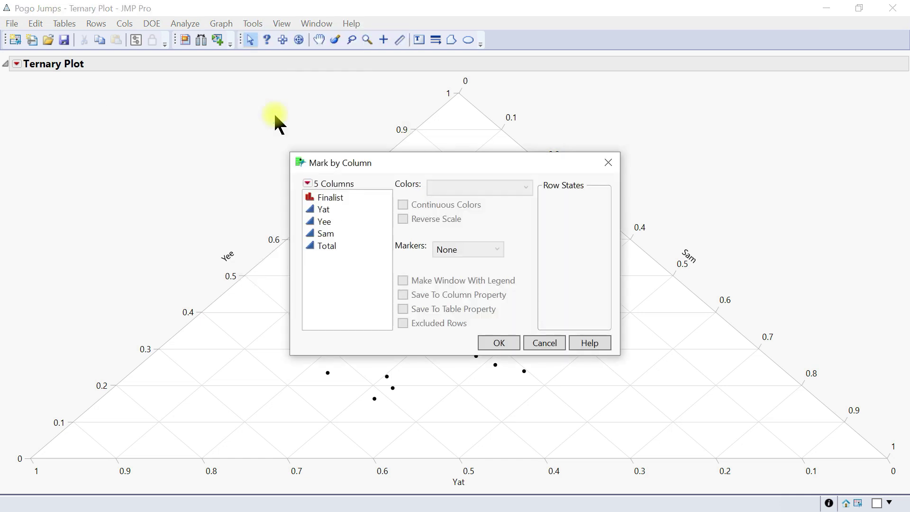
click(340, 207)
Step: Mark by Finalist, trying several marker styles before settling on solid filled markers
click(331, 198)
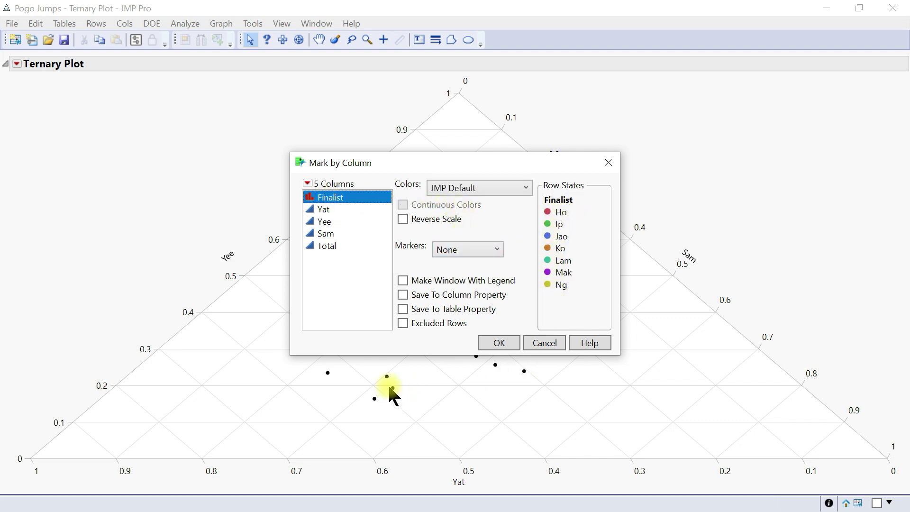
click(496, 250)
click(456, 281)
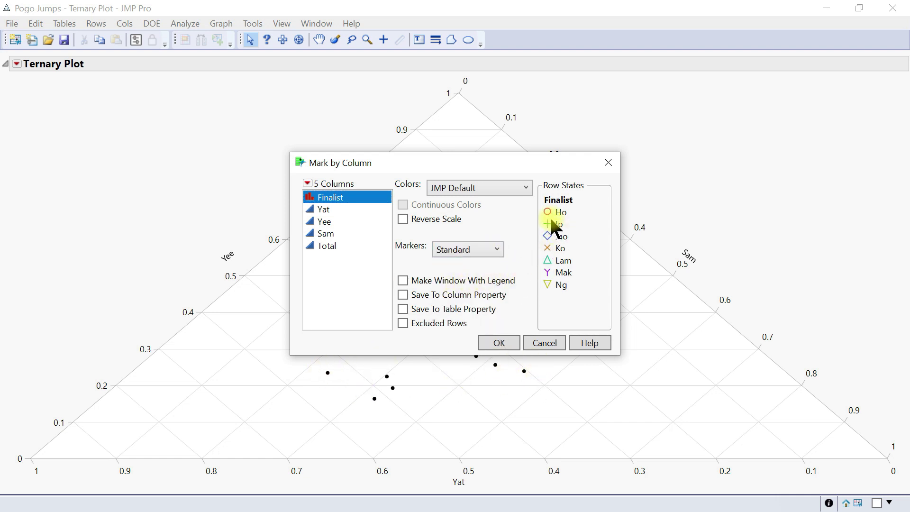
click(493, 249)
click(466, 297)
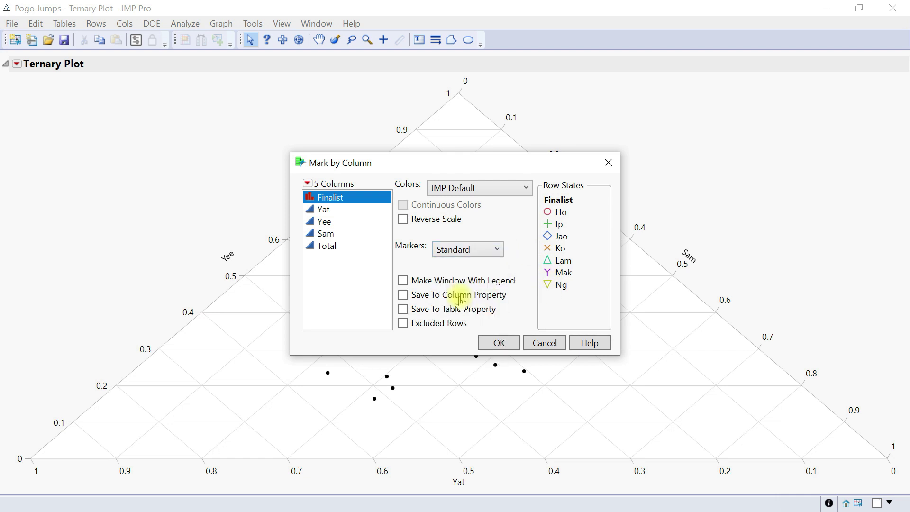
click(479, 258)
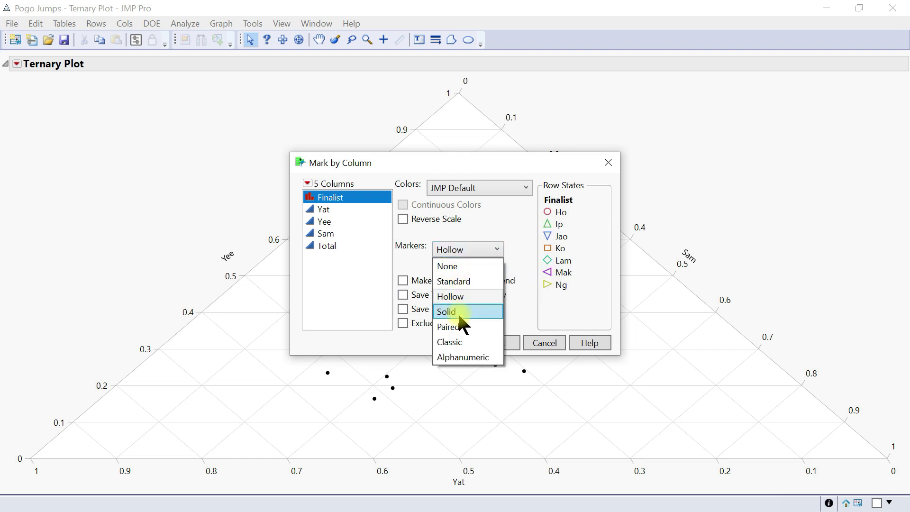
click(464, 311)
click(476, 261)
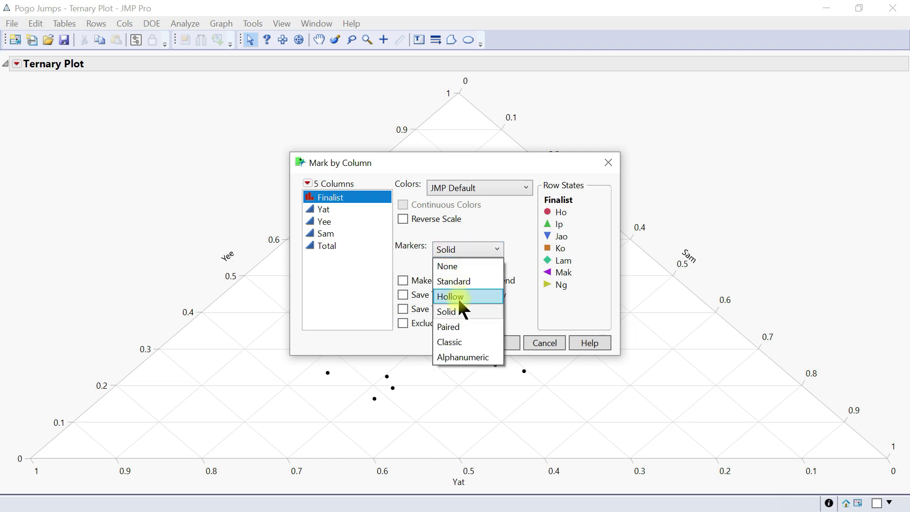
click(457, 328)
click(479, 259)
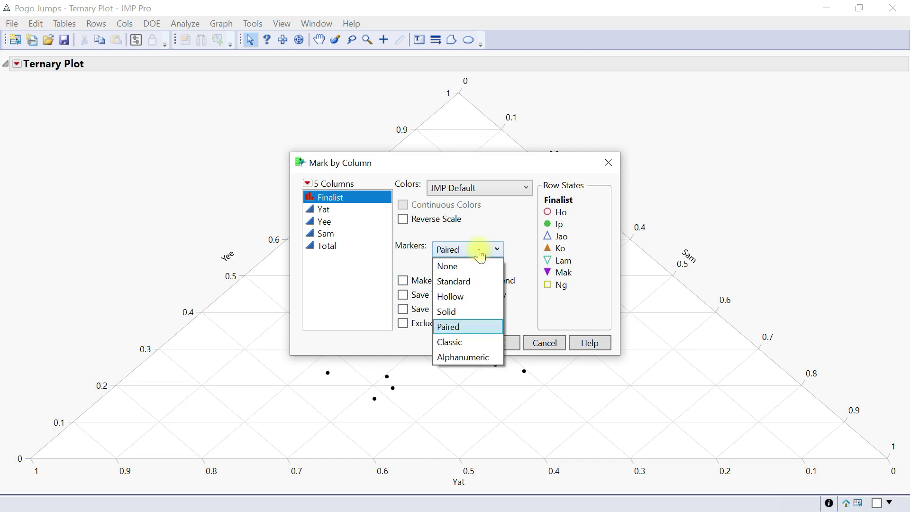
click(462, 345)
click(483, 251)
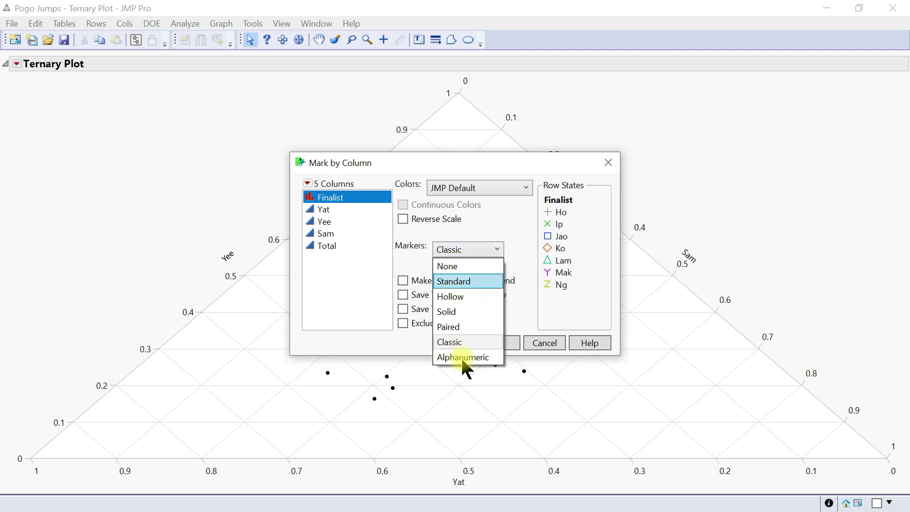
click(465, 358)
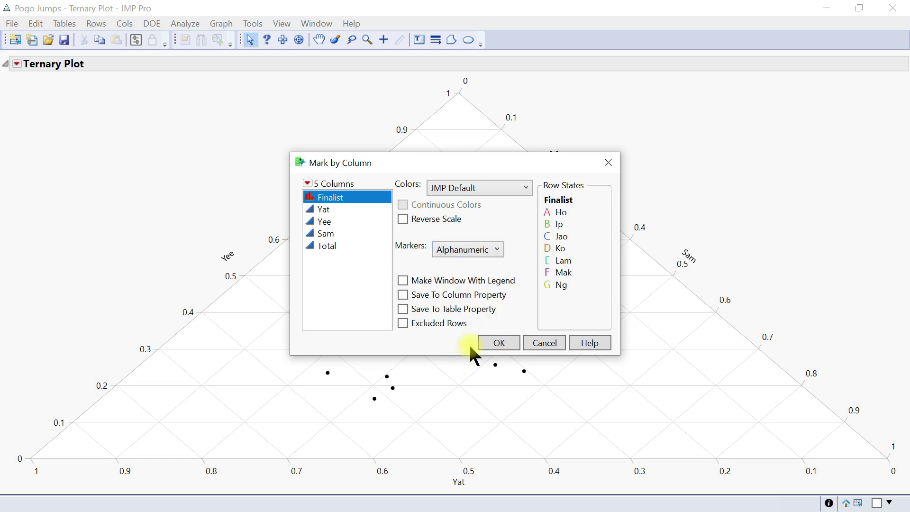
click(482, 251)
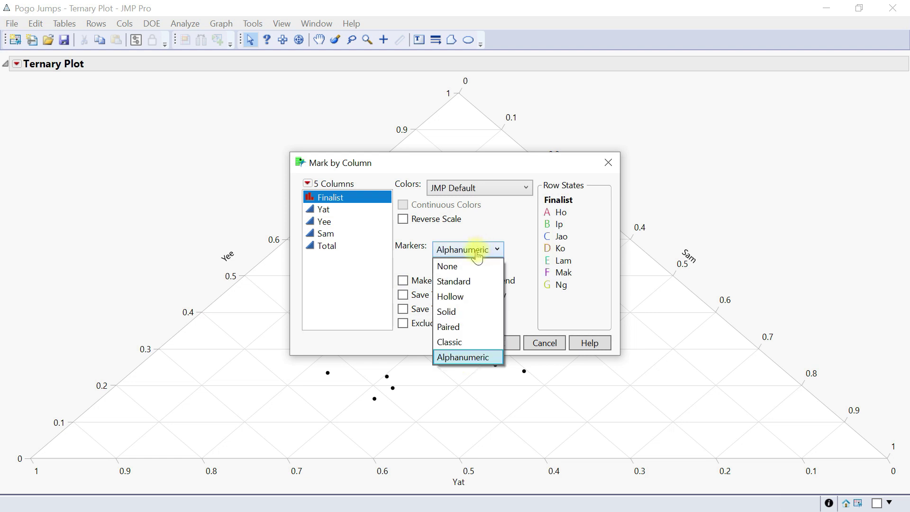
click(462, 312)
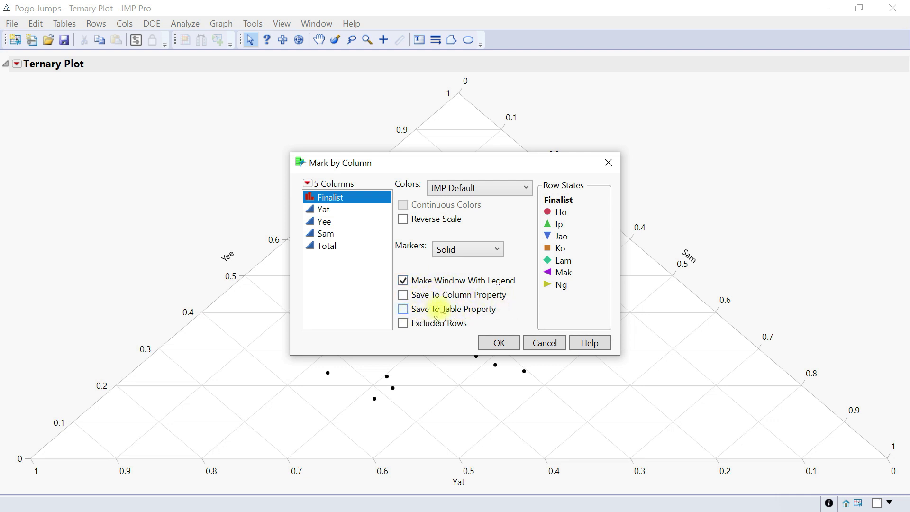
Step: Apply the Finalist colours and markers, then resize and close the separate legend window
click(497, 343)
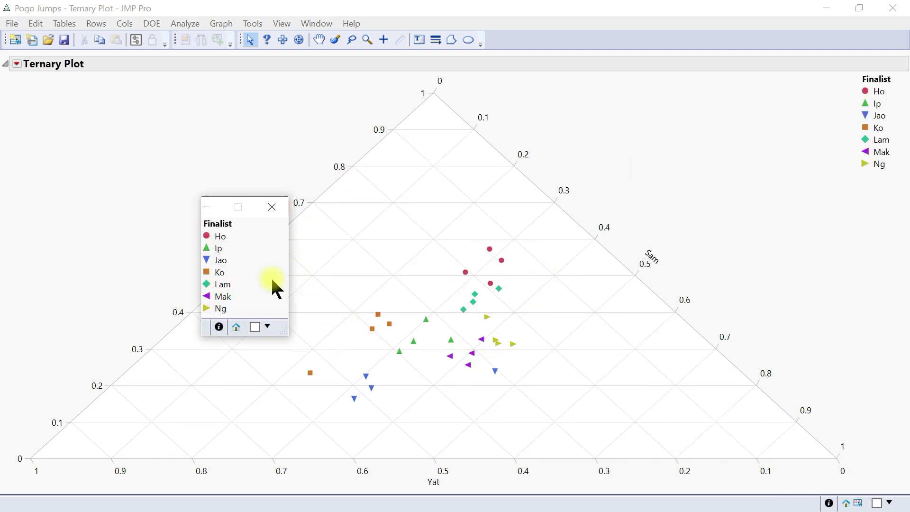
drag(287, 334, 387, 379)
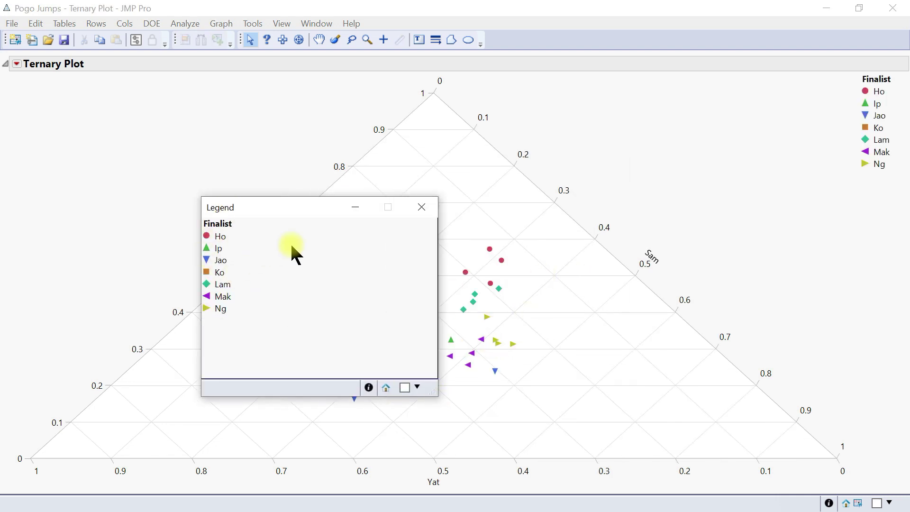
click(416, 204)
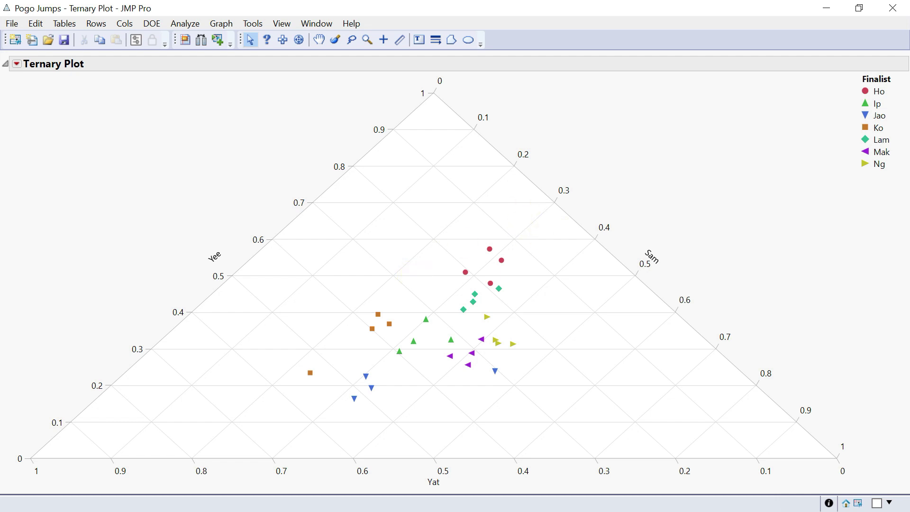
click(18, 65)
Step: Relaunch the ternary plot analysis, cancel it, then restore and close the report window
mouse_move(87, 172)
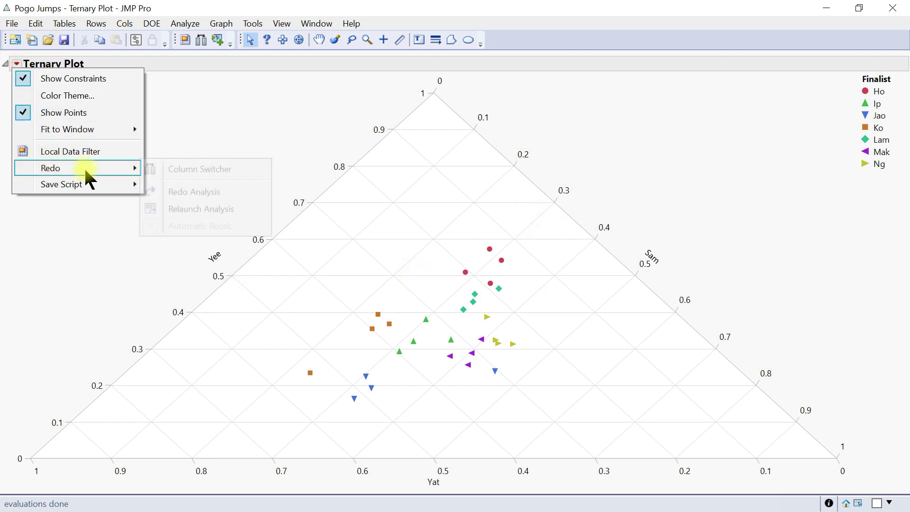
click(187, 210)
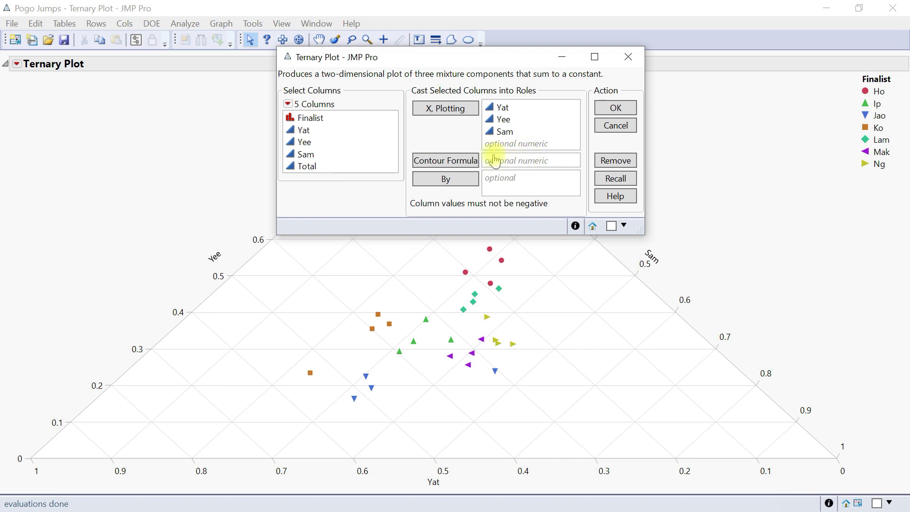
click(627, 57)
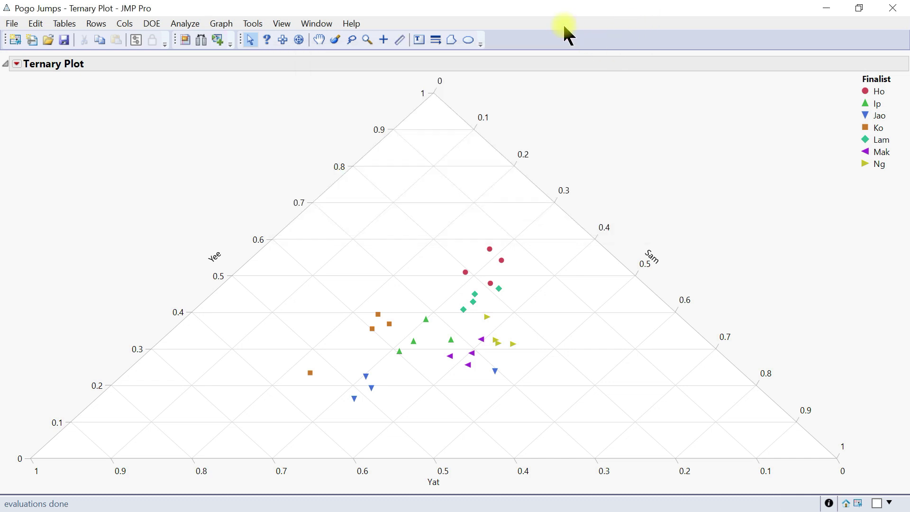
double_click(541, 12)
click(662, 50)
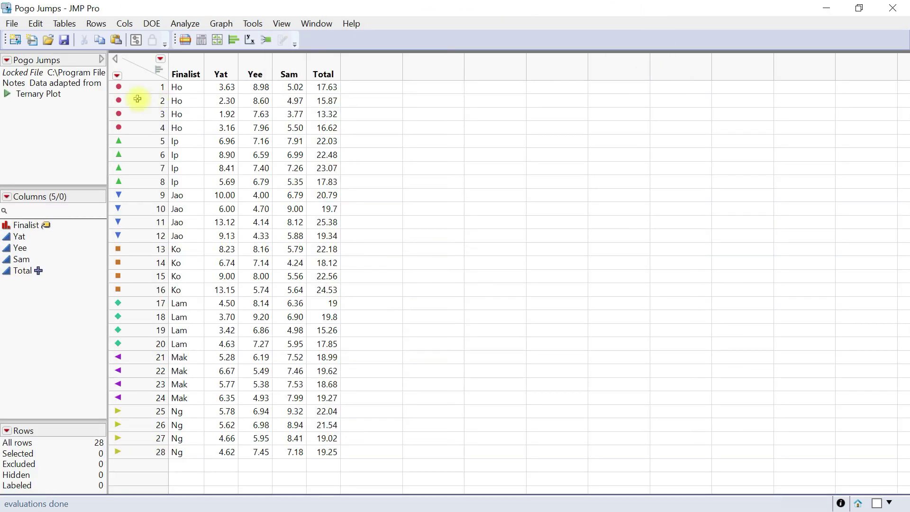
Step: Close Pogo Jumps without saving, then open Fish Patty.jmp from Recent Files and maximize it
click(890, 10)
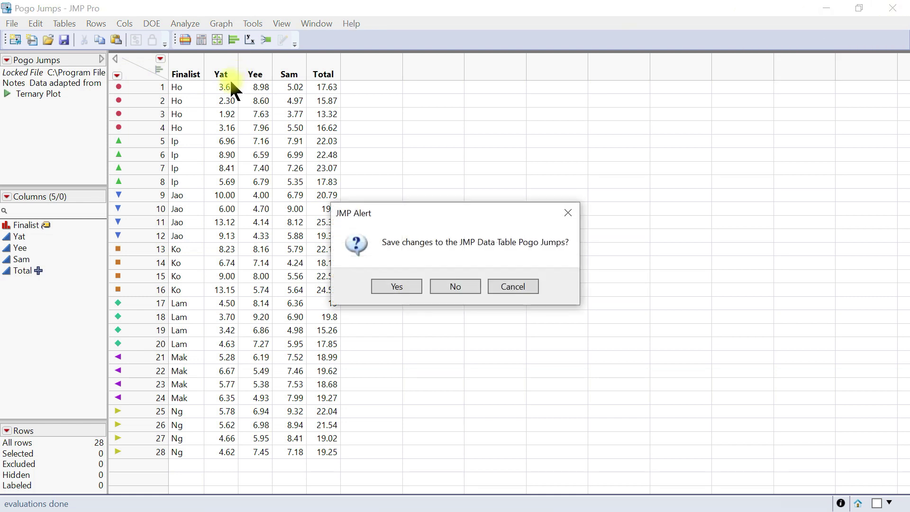
click(445, 285)
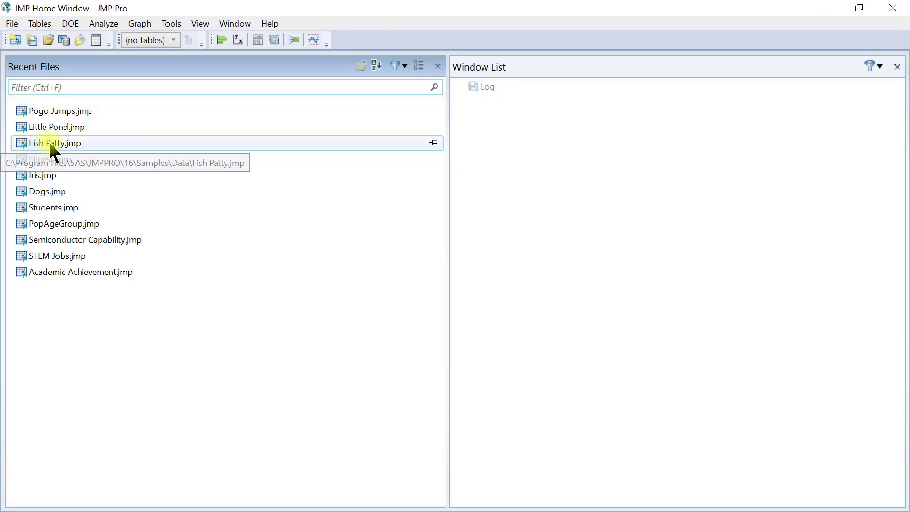
click(275, 24)
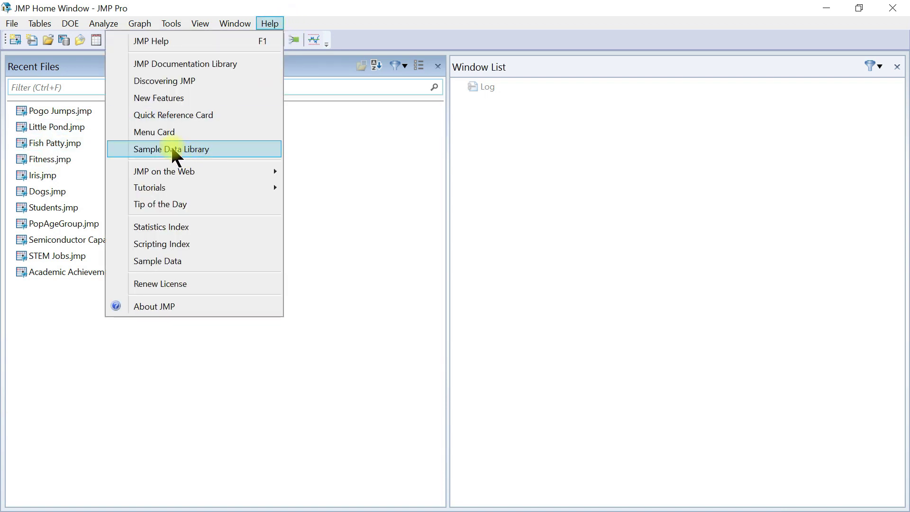
click(42, 314)
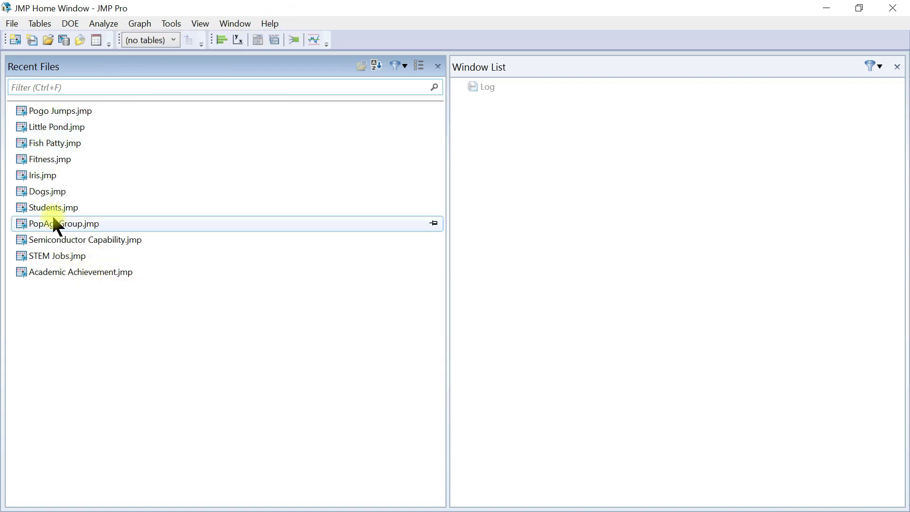
double_click(54, 144)
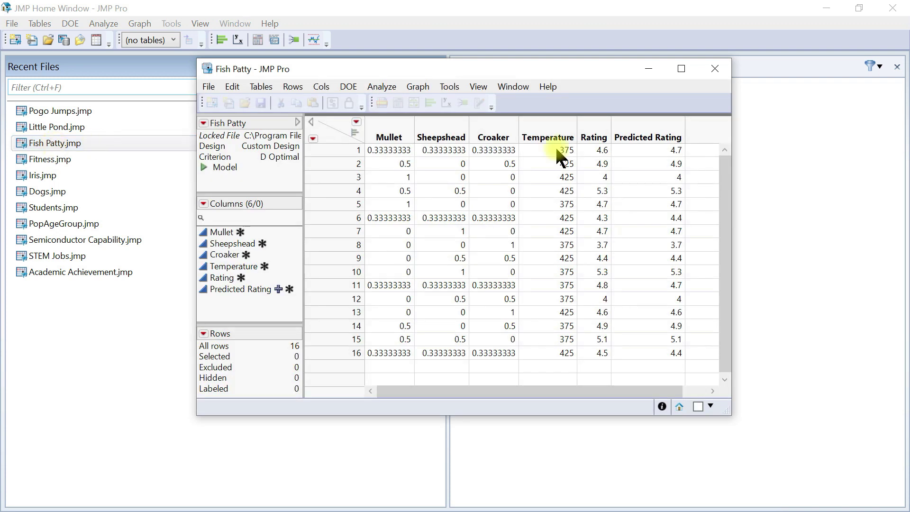
click(683, 68)
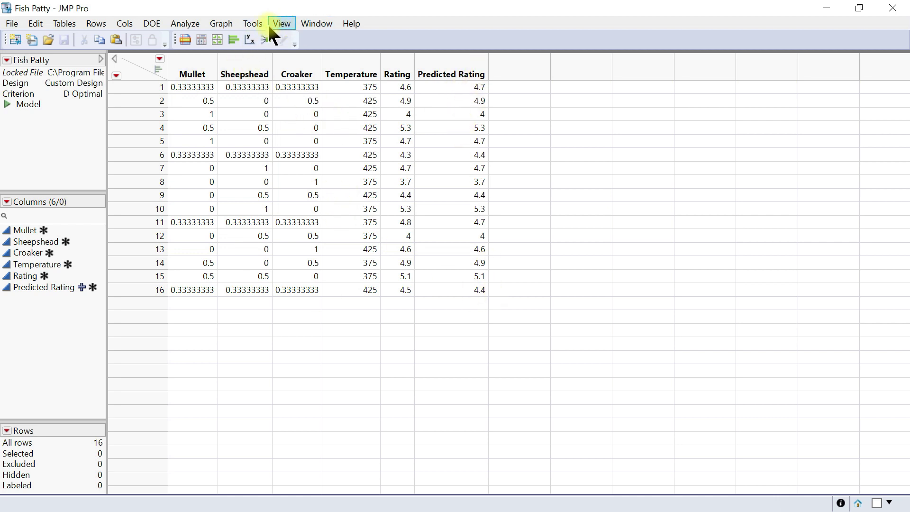
Step: Plot Mullet, Sheepshead and Croaker as components with Predicted Rating as contour formula, maximized
click(221, 23)
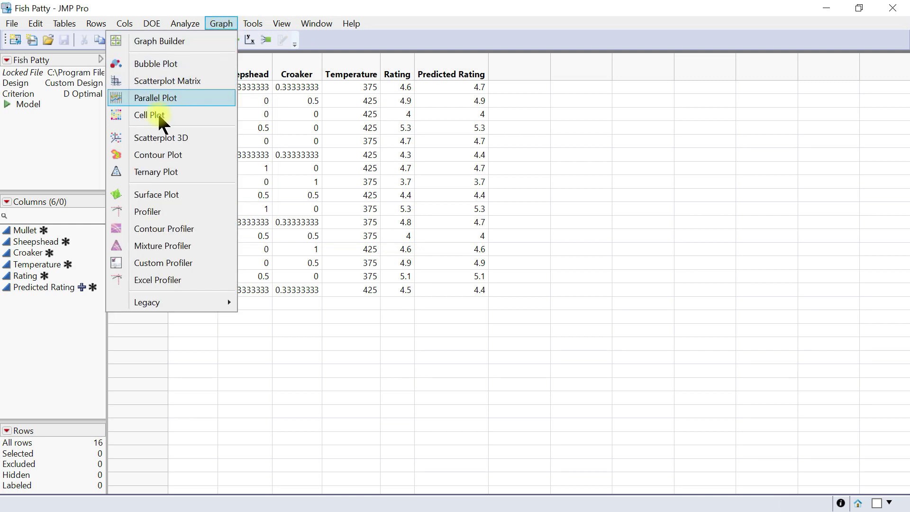
click(163, 174)
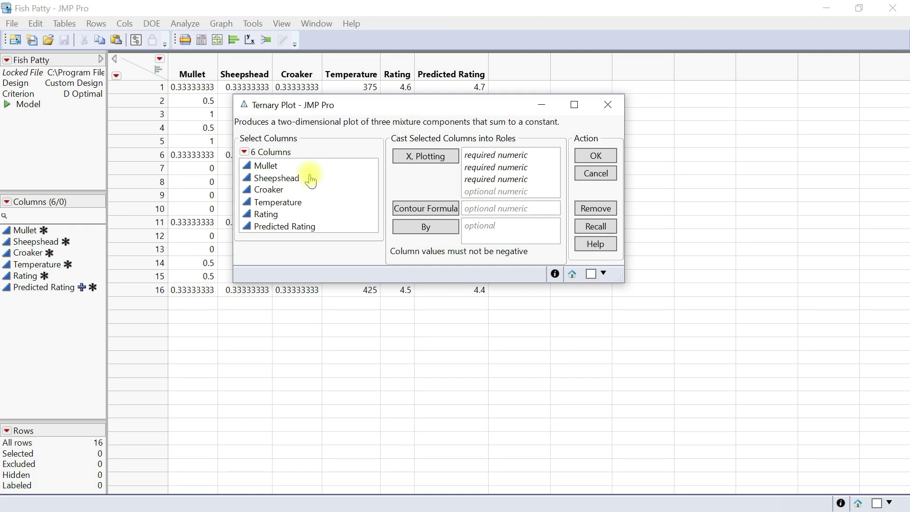
drag(287, 167, 280, 190)
click(401, 160)
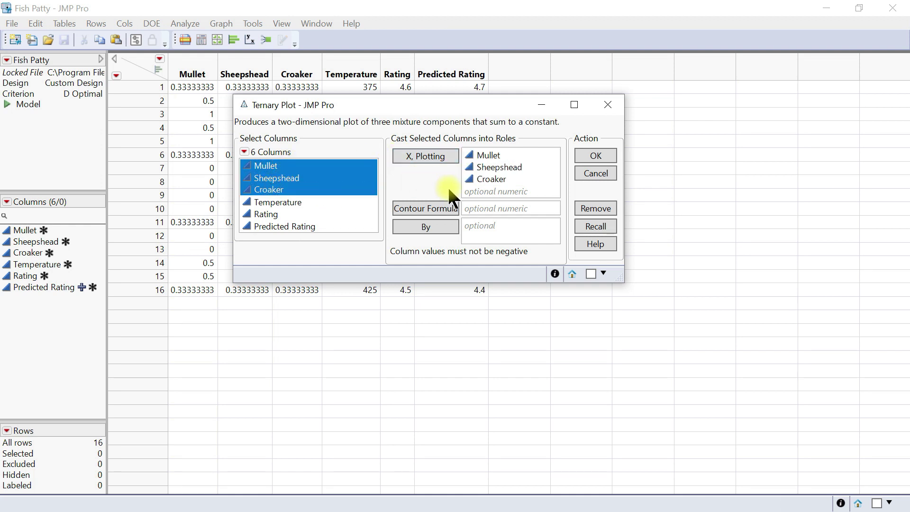
click(314, 228)
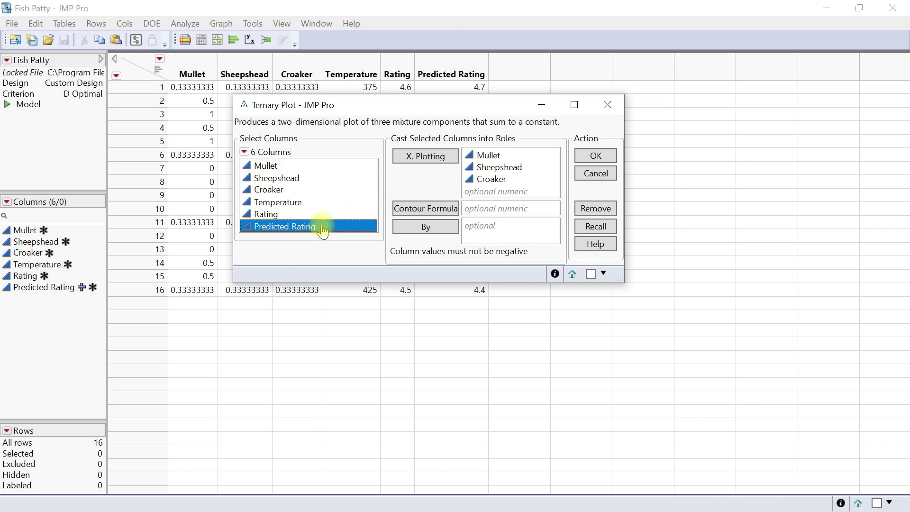
click(400, 211)
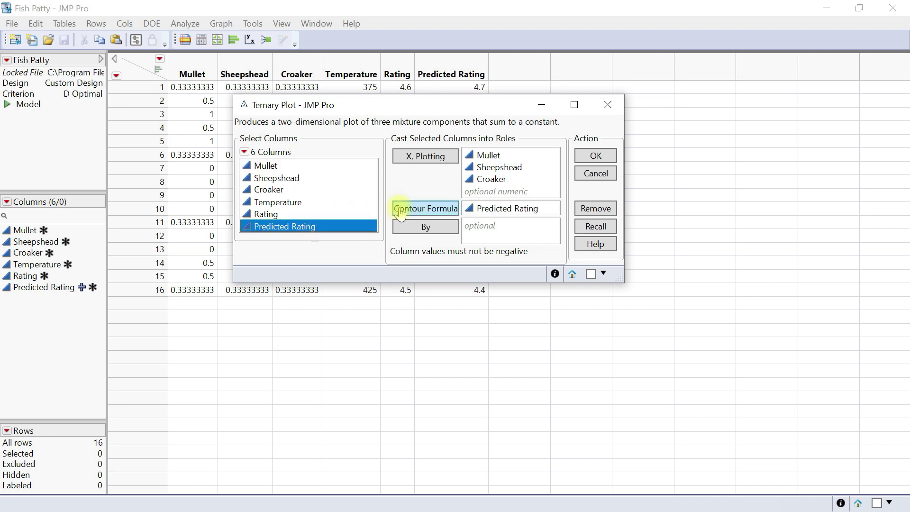
click(592, 154)
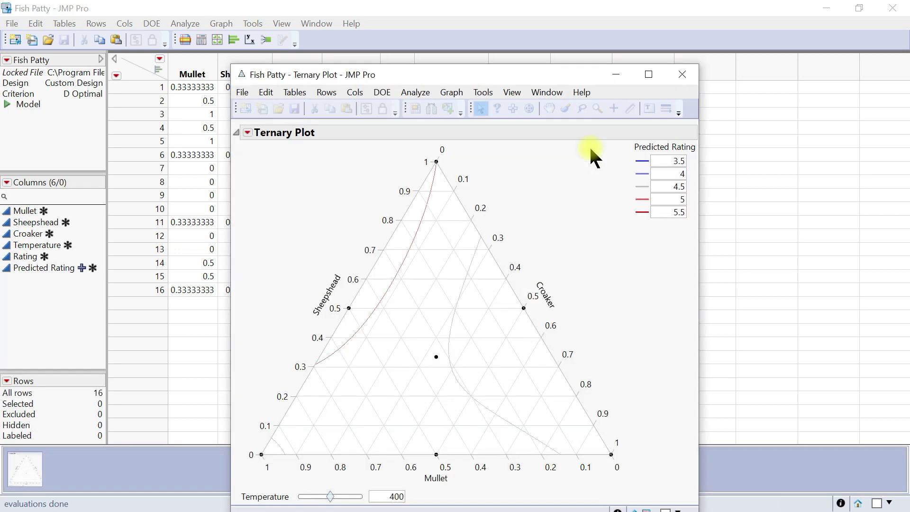
click(649, 74)
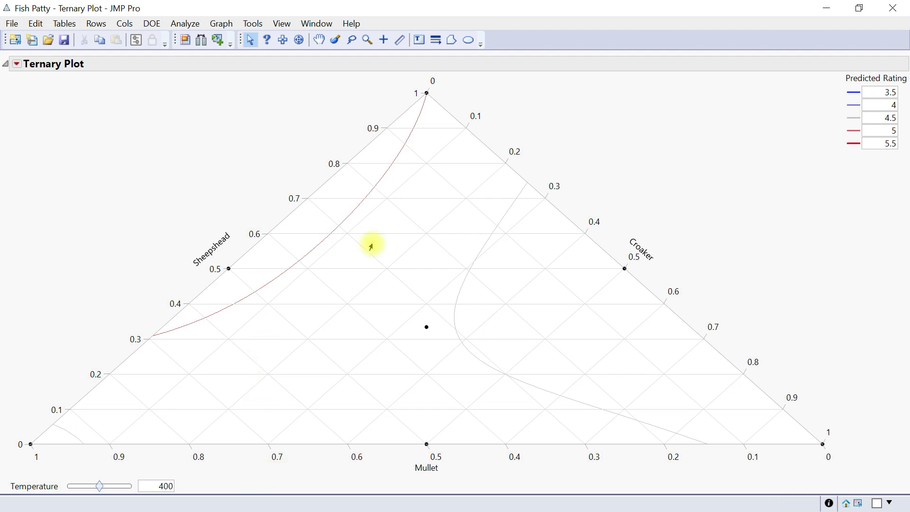
Step: Apply Contour Fill > Fill Above to shade the Predicted Rating contours
click(17, 64)
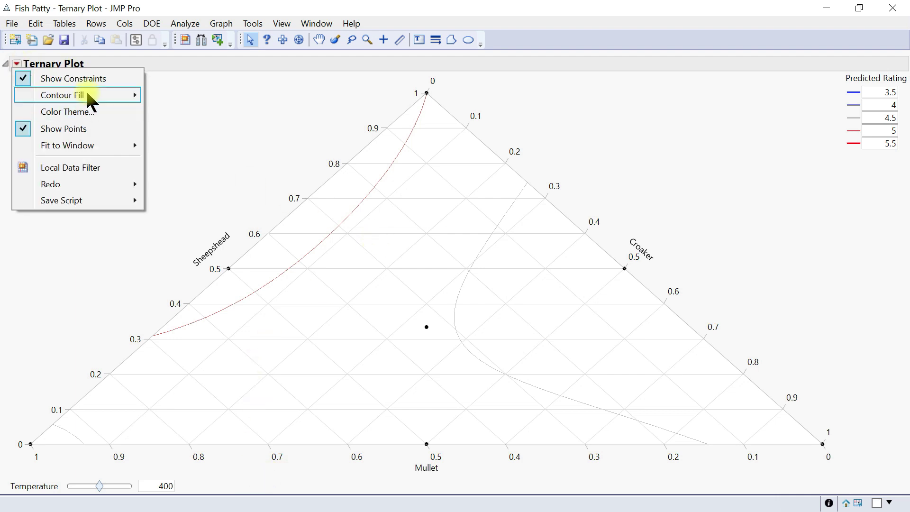
mouse_move(88, 94)
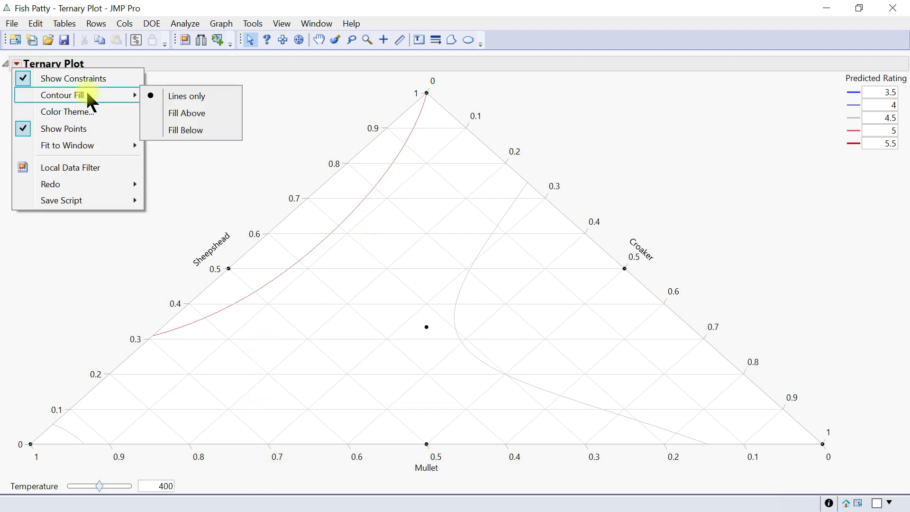
click(185, 114)
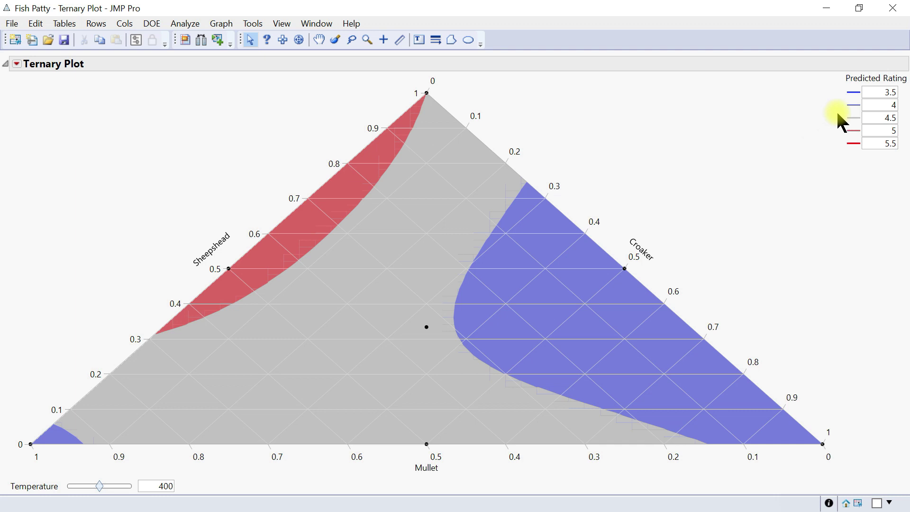
right_click(883, 112)
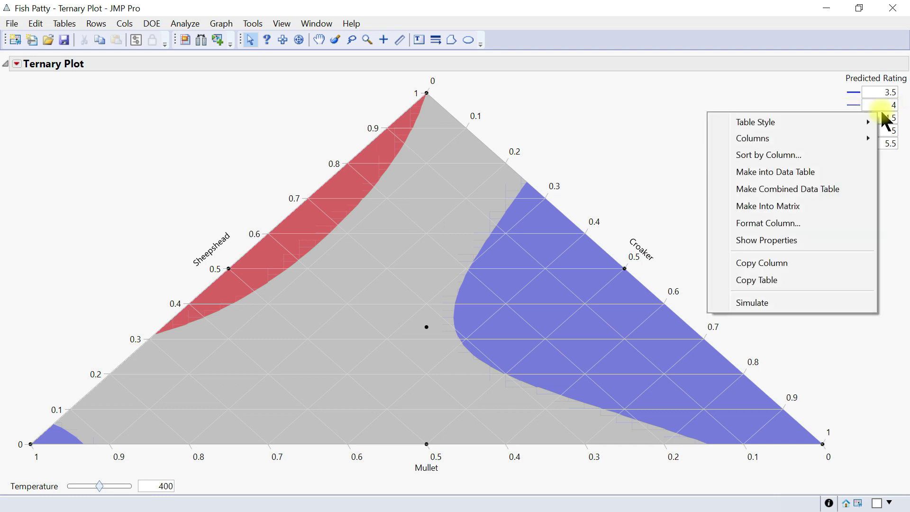
key(Escape)
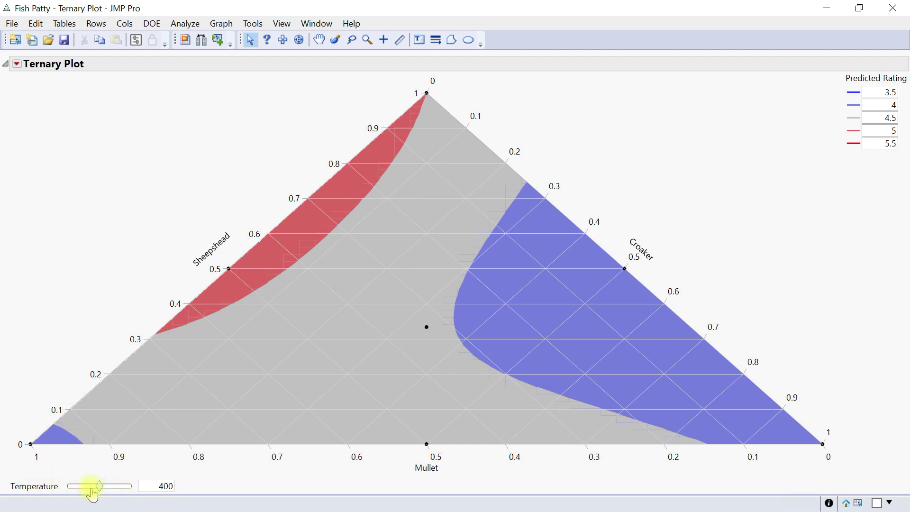
Step: Slide Temperature through about 427, 331 and 376, ending at 477.46
mouse_move(91, 488)
mouse_down()
mouse_move(111, 488)
mouse_move(102, 489)
mouse_up()
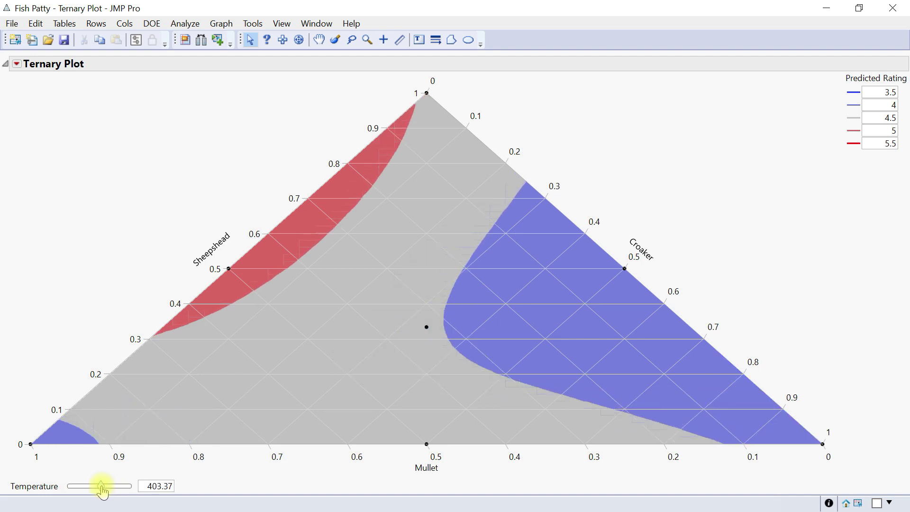
drag(100, 488, 71, 490)
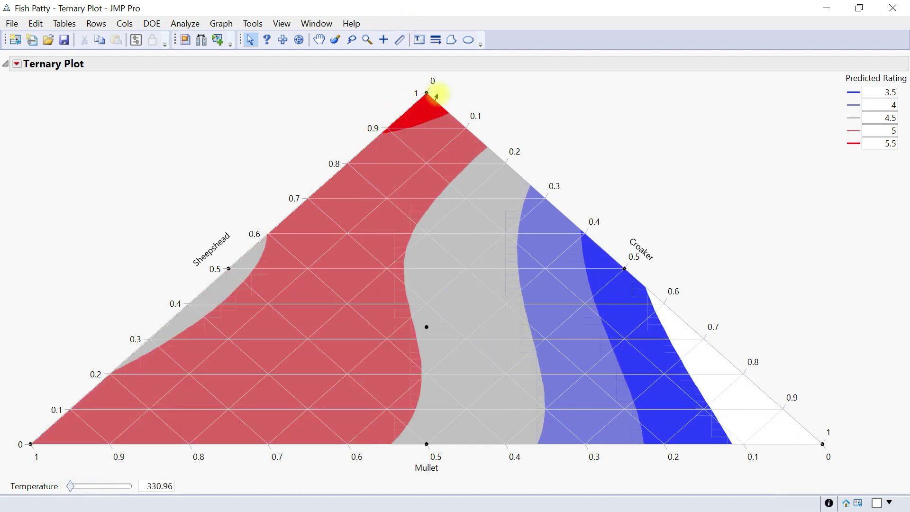
drag(68, 491, 129, 491)
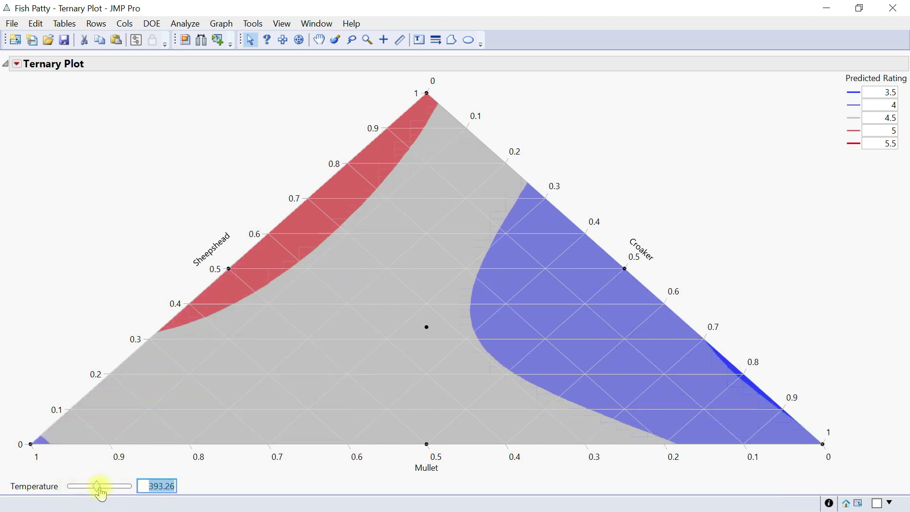
drag(99, 490, 134, 490)
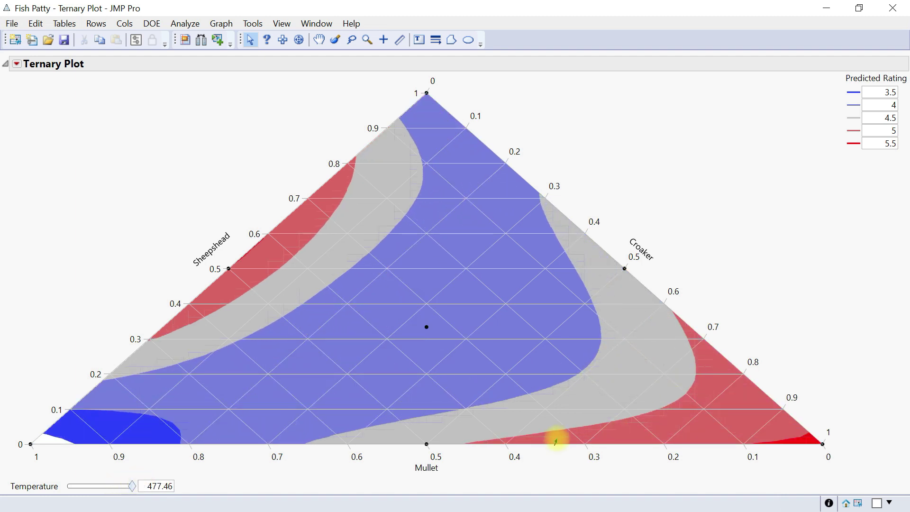